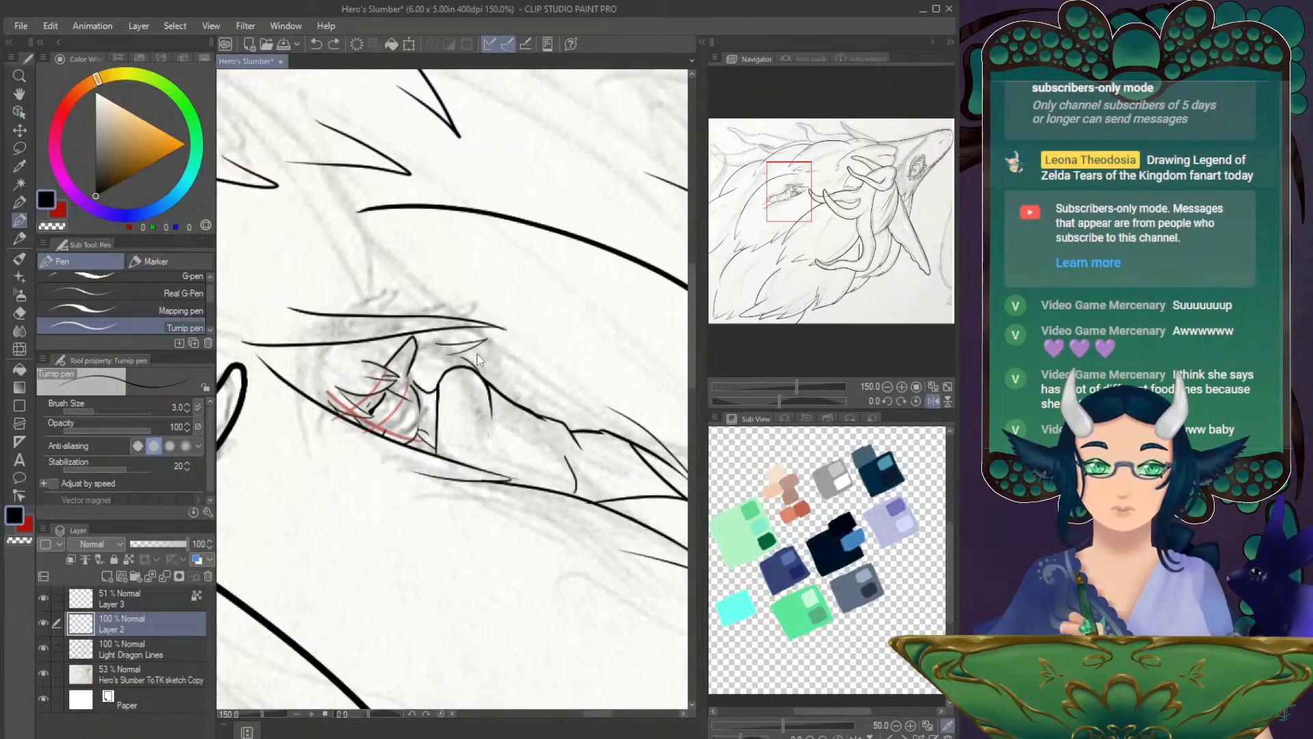
Undo the two stray strokes by Link's eye and beside his face
key("ctrl+z")
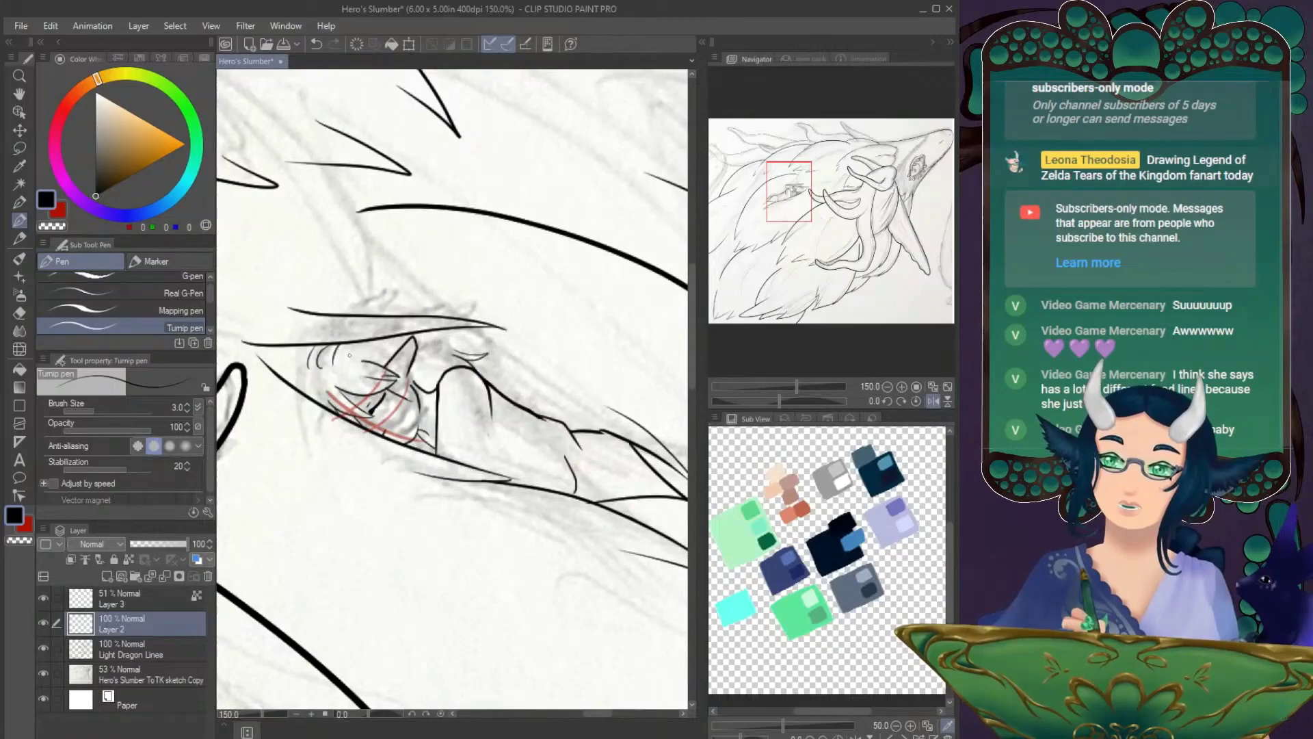
key("ctrl+z")
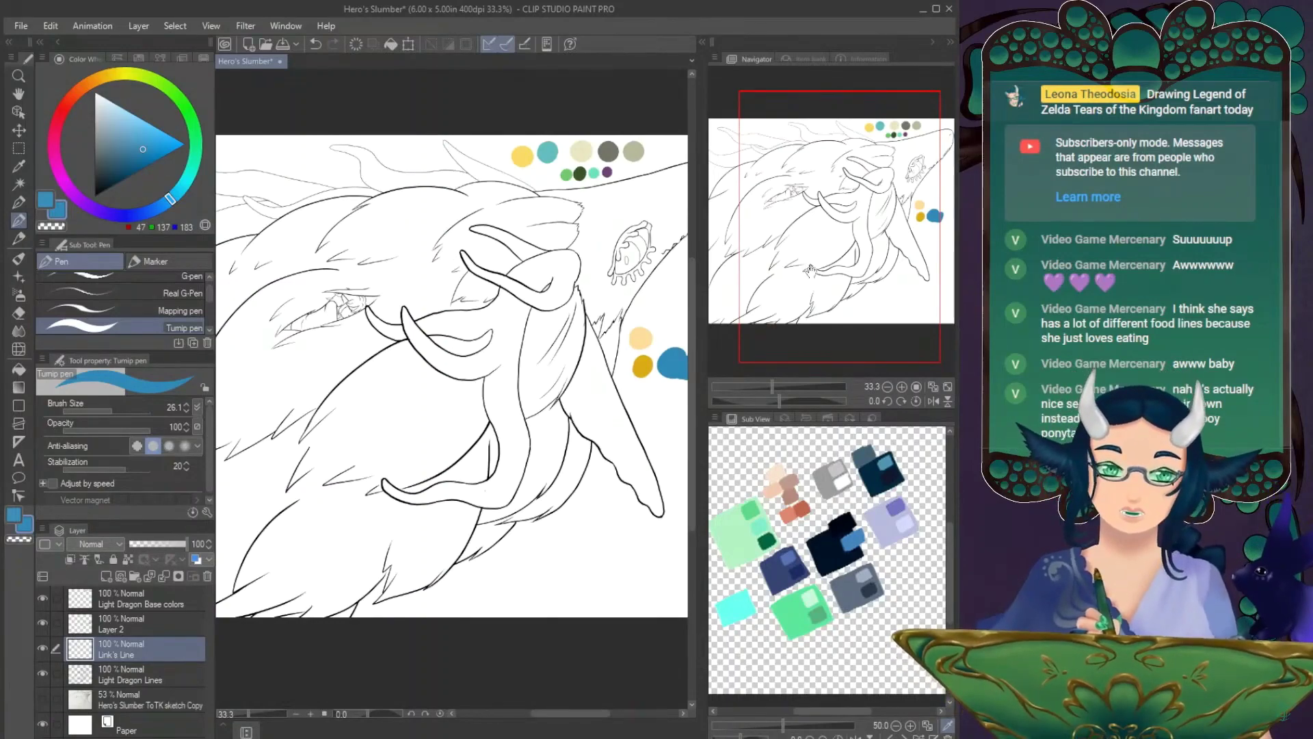
Auto-select the dragon's mane, fill it with yellow, then deselect
left_click_drag(799, 288, 807, 264)
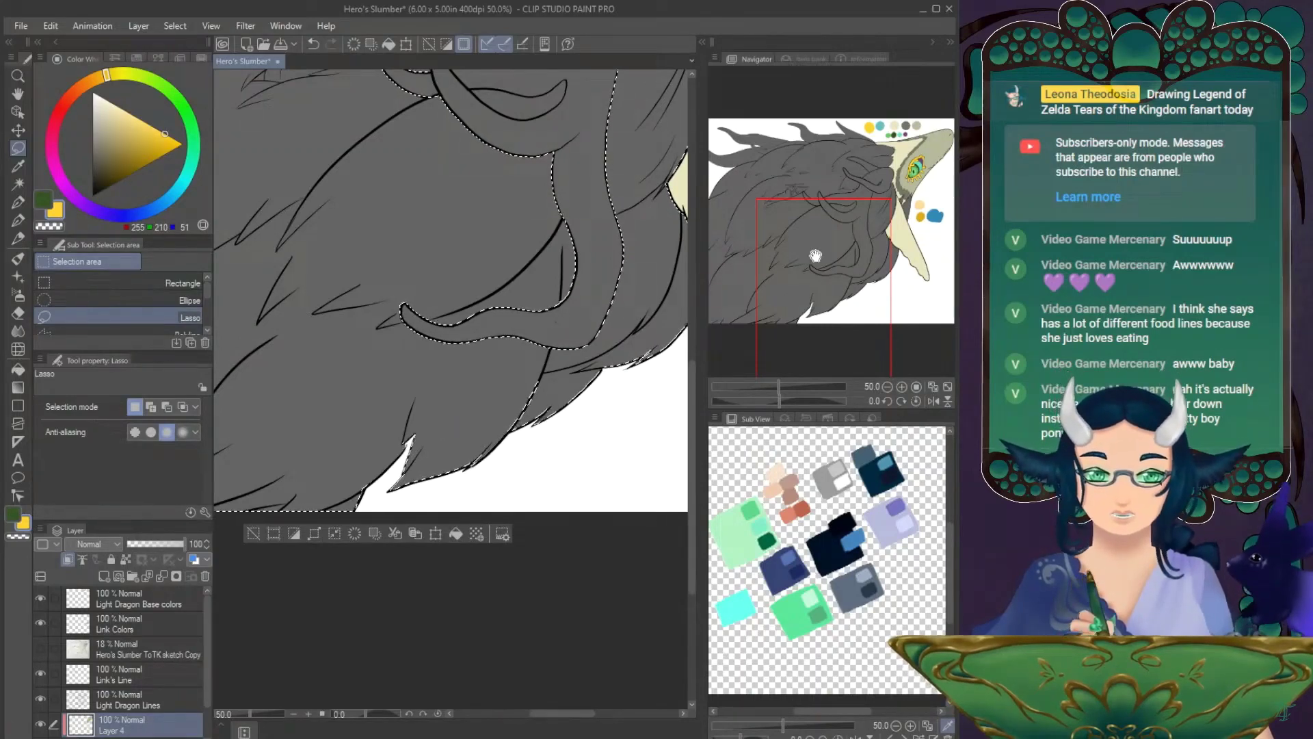
left_click_drag(815, 257, 847, 264)
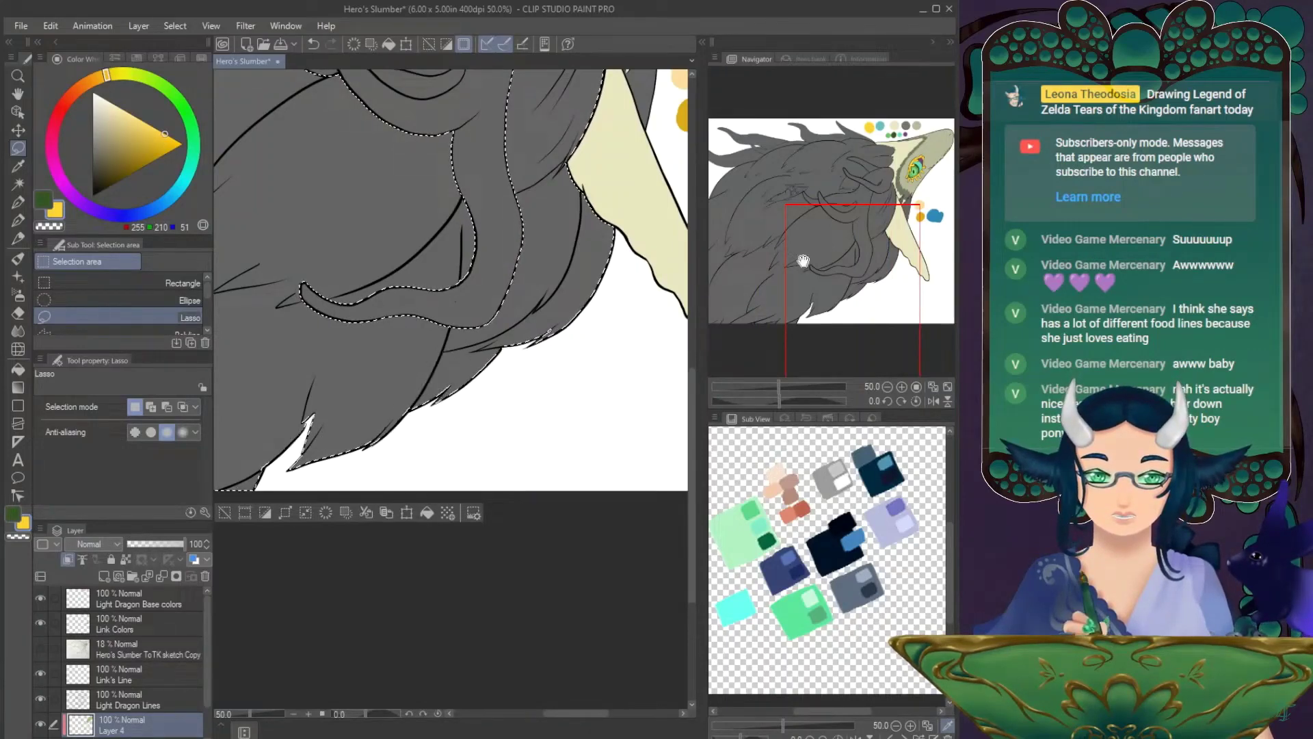
mouse_move(803, 261)
left_mouse_down()
mouse_move(841, 262)
mouse_move(850, 221)
mouse_move(869, 210)
left_mouse_up()
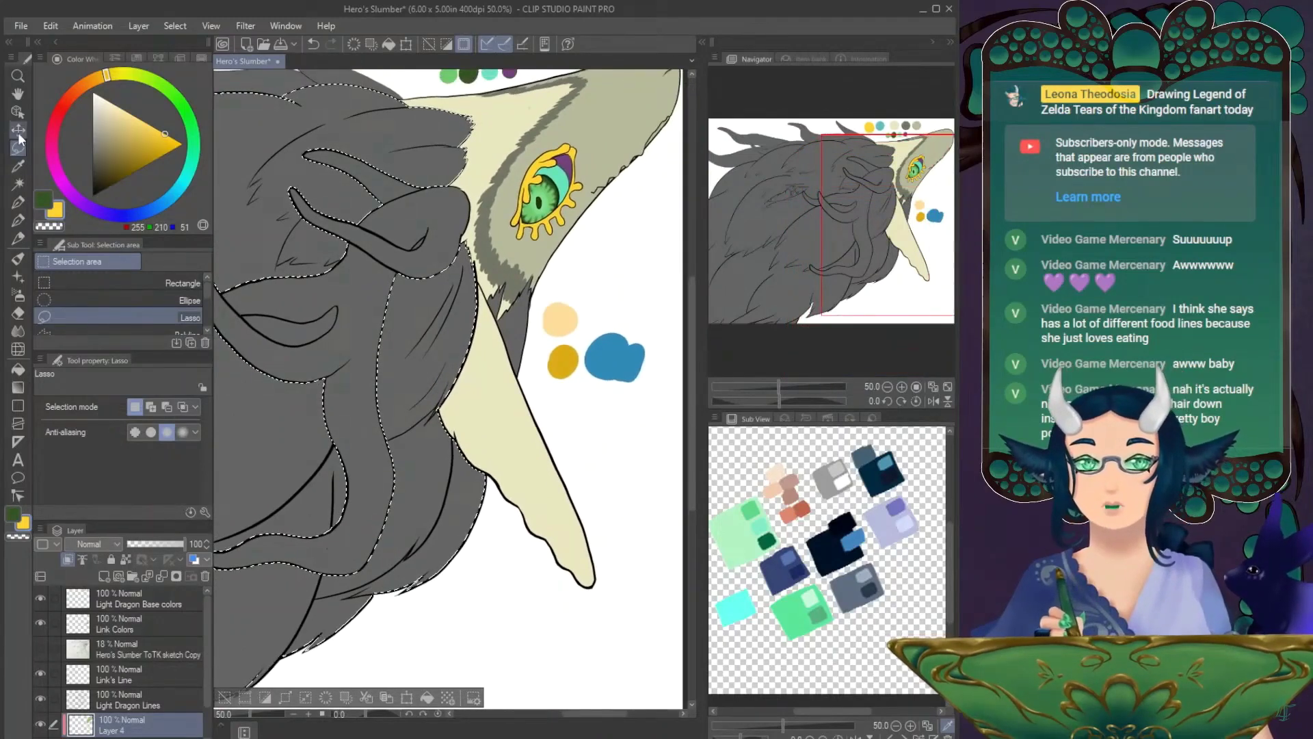
left_click(18, 183)
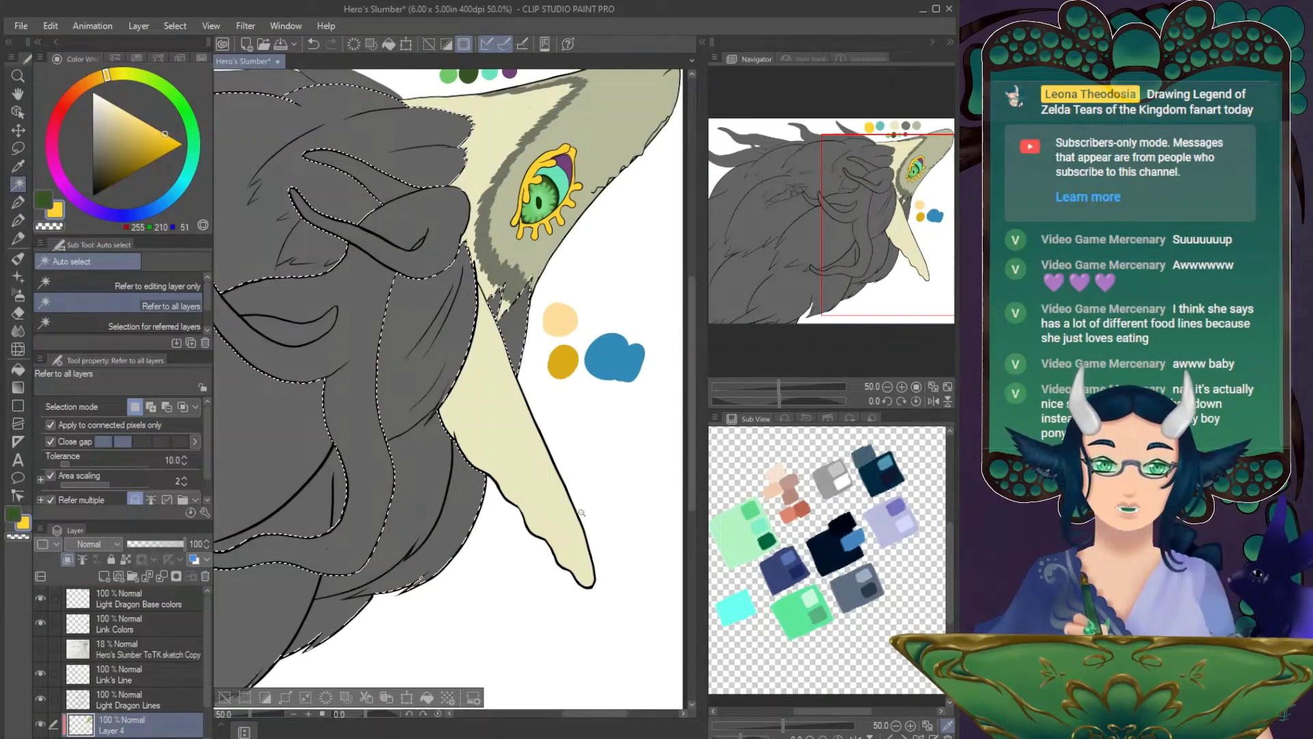
left_click_drag(876, 275, 854, 277)
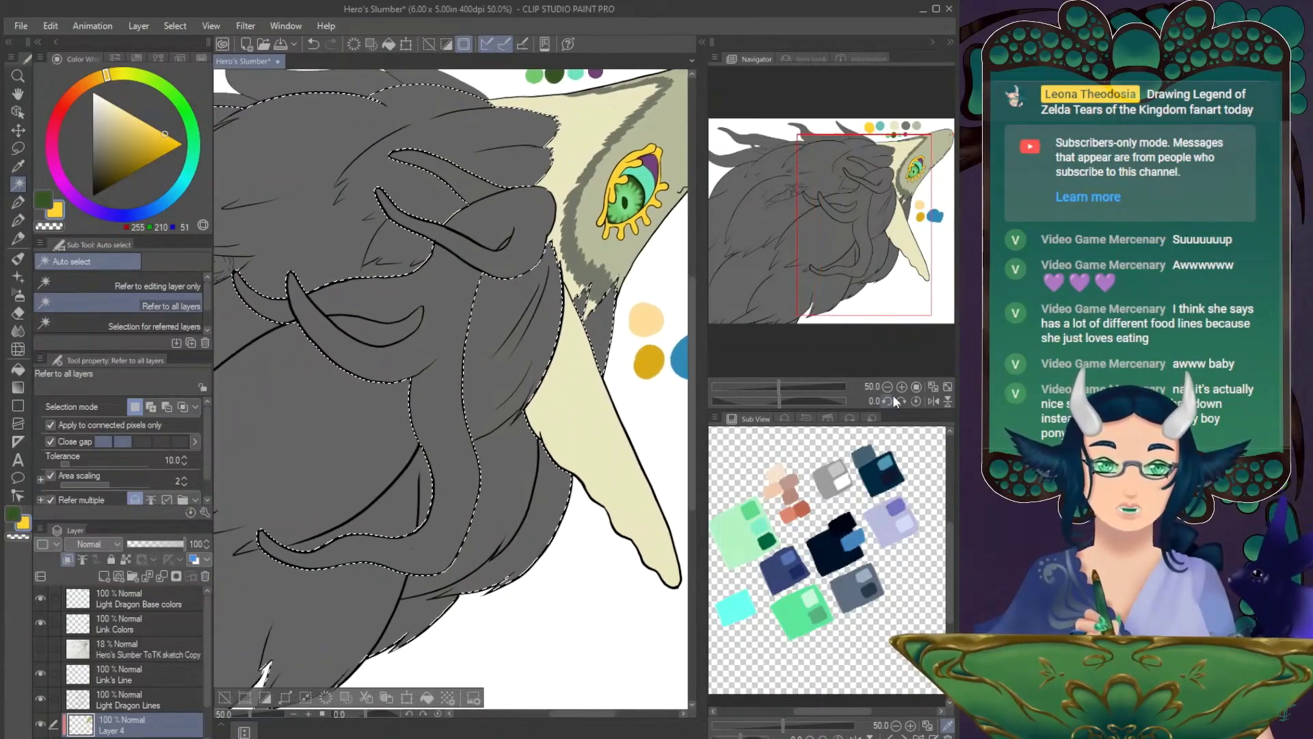
left_click(946, 388)
left_click(487, 601)
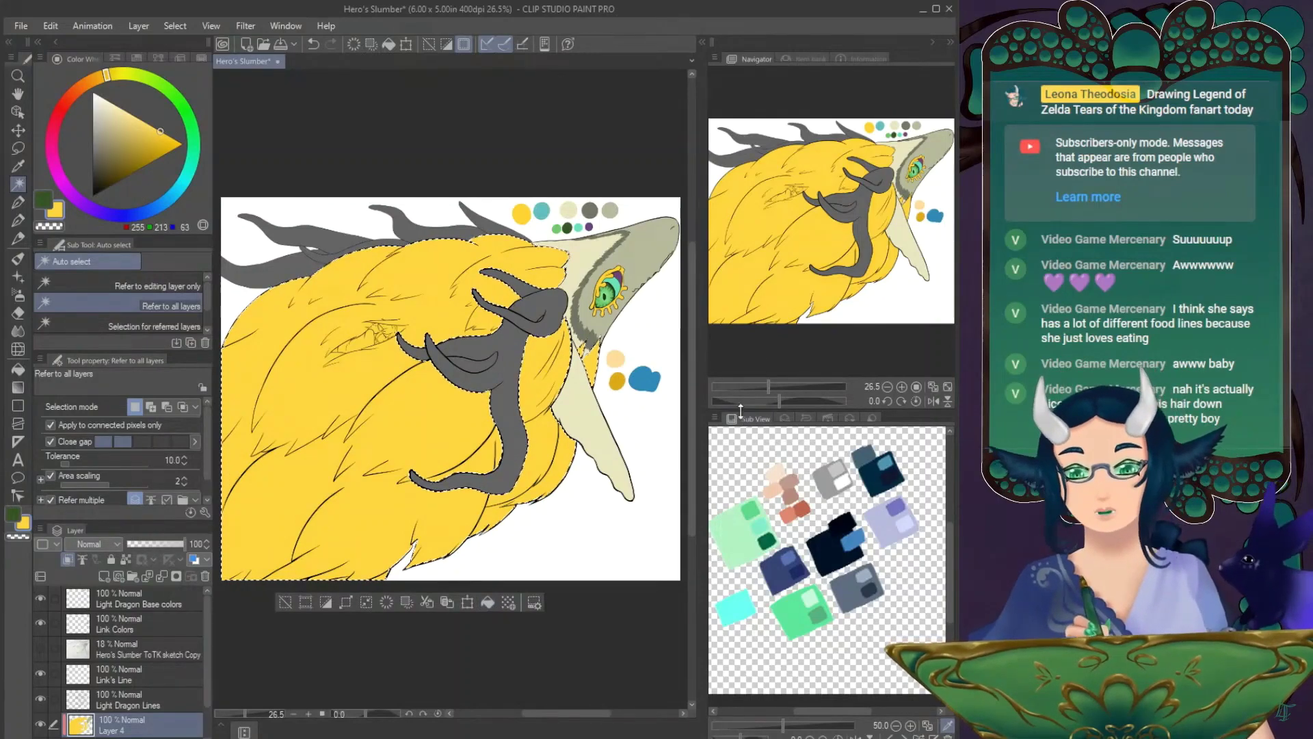
key("ctrl+d")
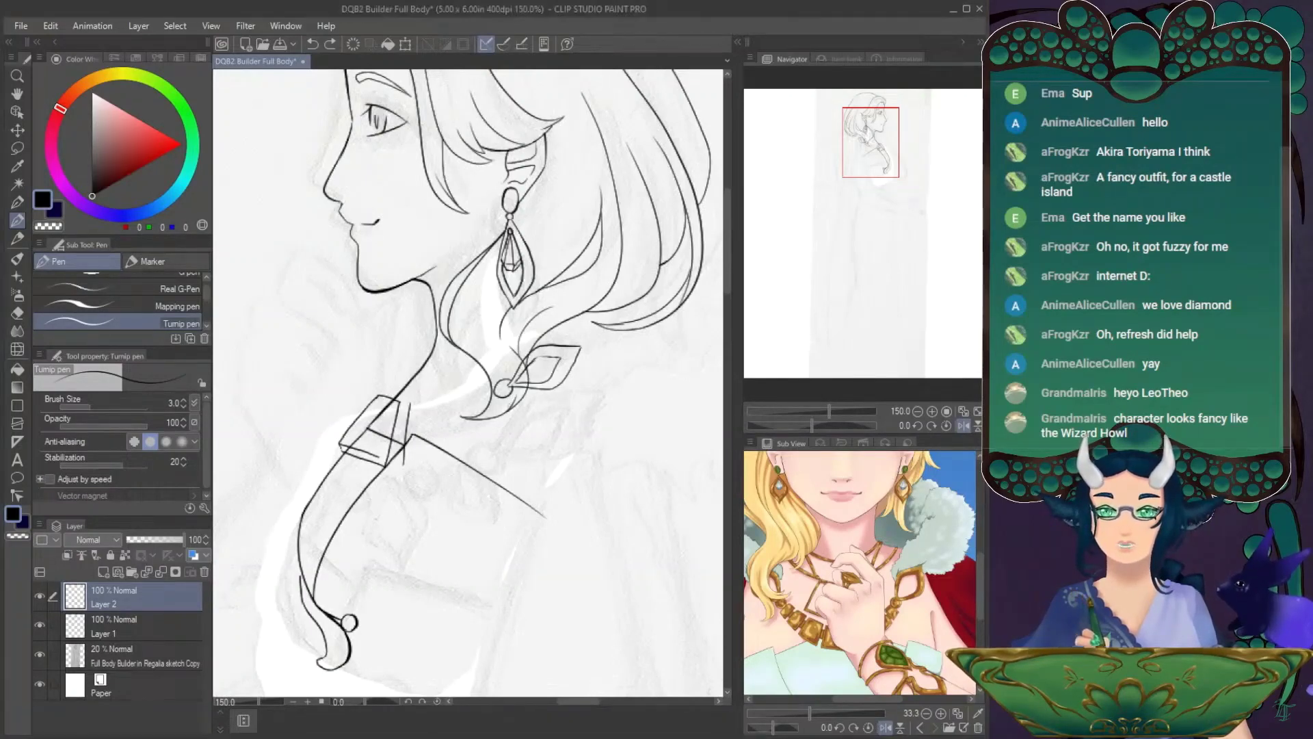
scroll(873, 567, "down", 1)
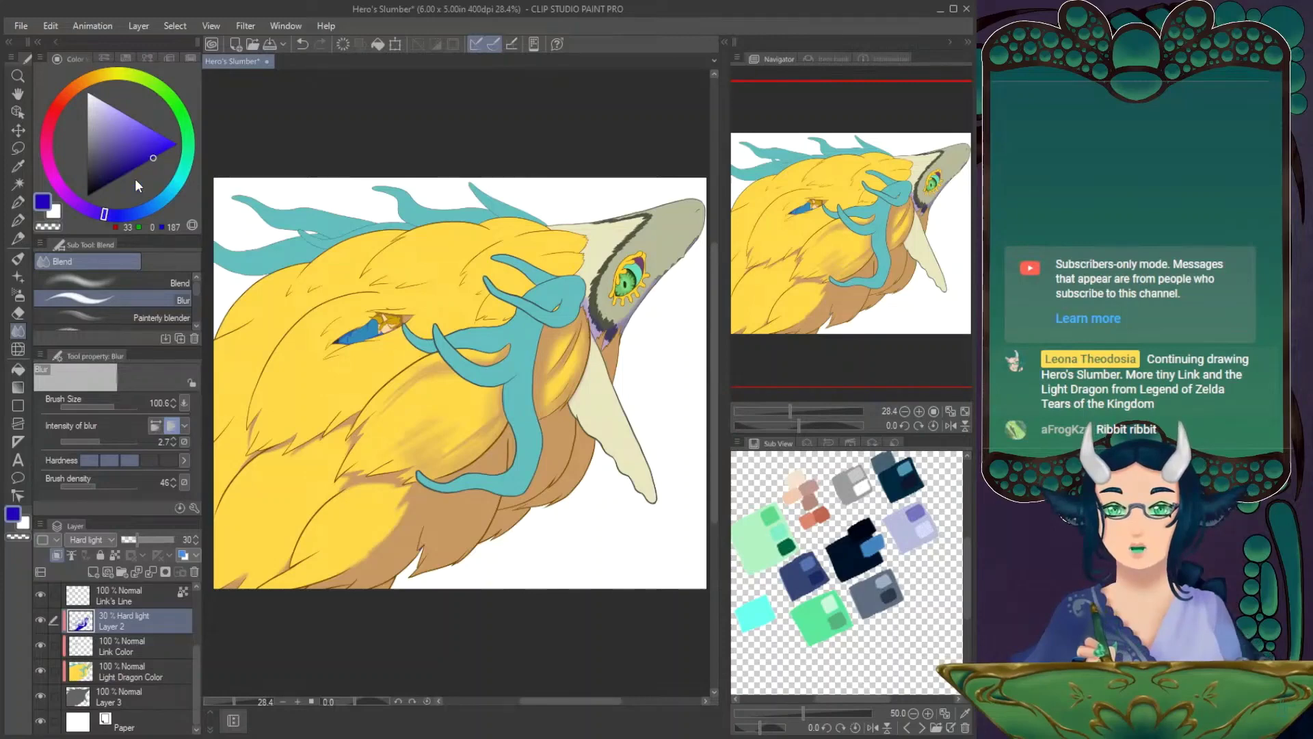
Choose the Soft airbrush and test a canvas rotation, then reset it
left_click(19, 294)
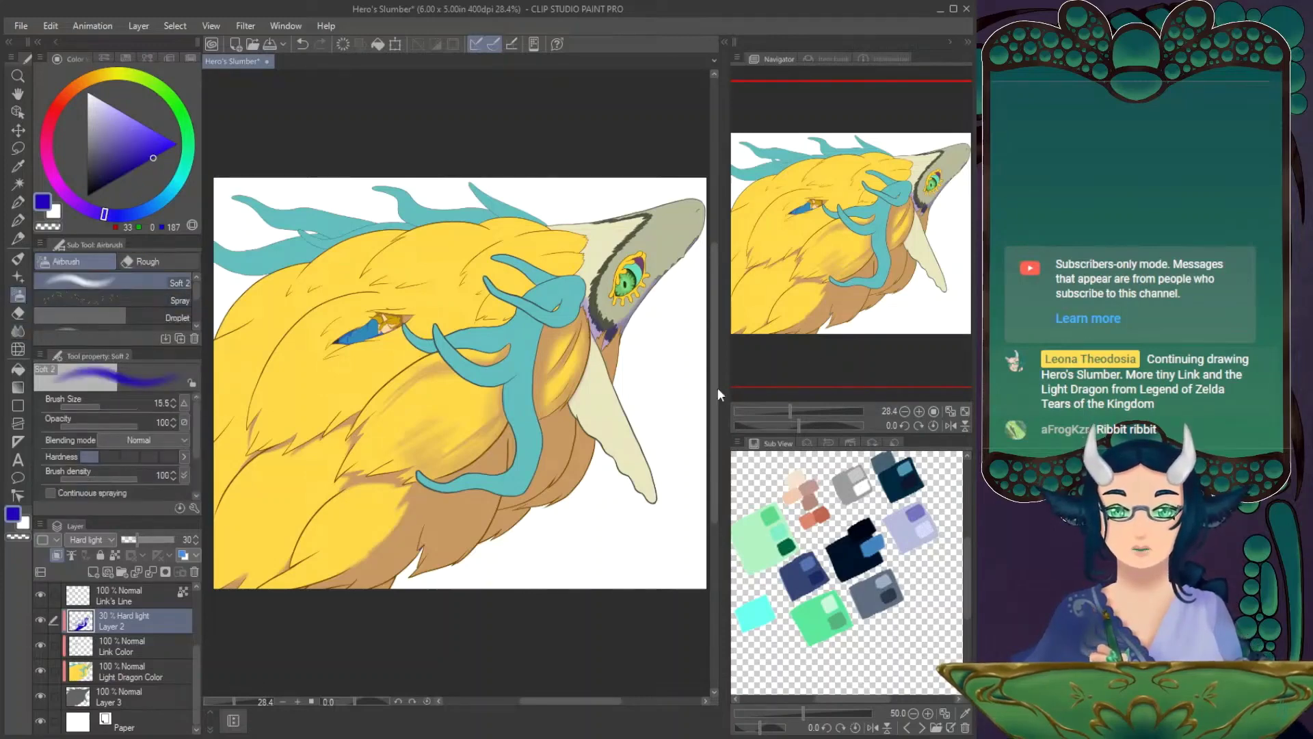
left_click_drag(801, 423, 829, 422)
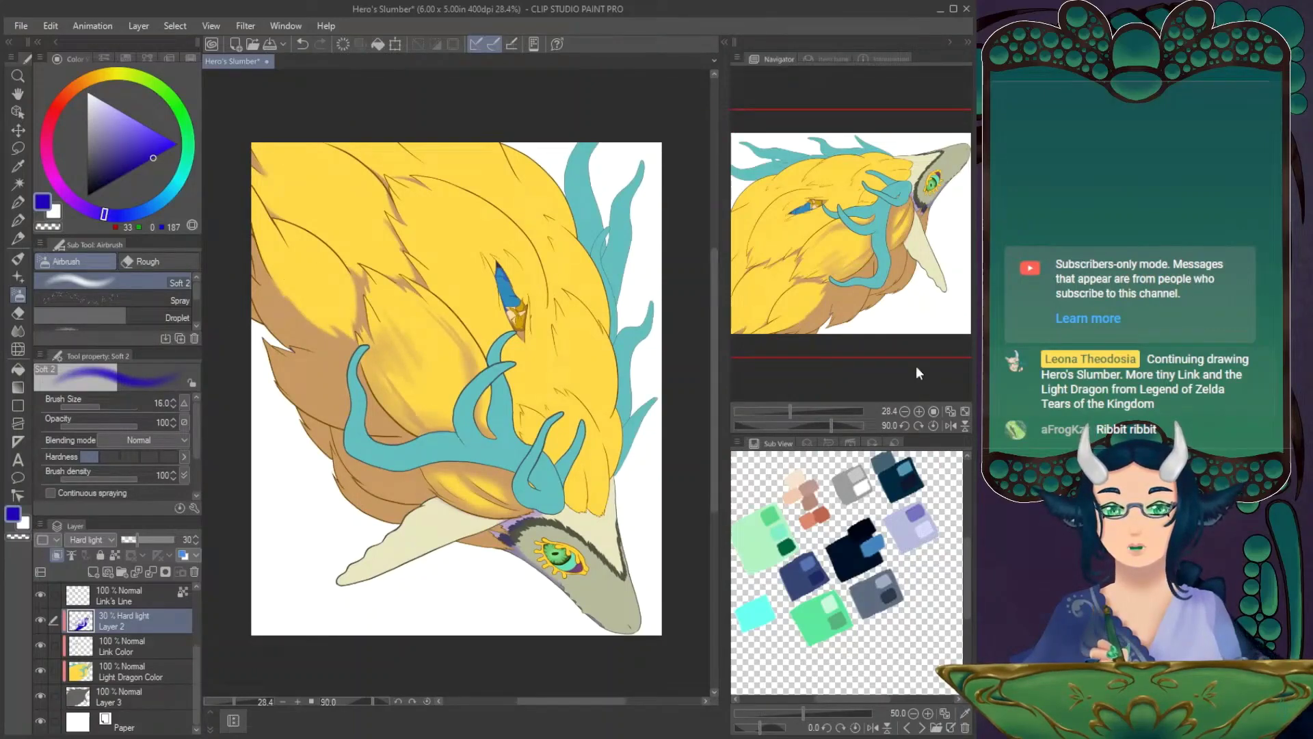
left_click(932, 425)
left_click_drag(859, 299, 854, 268)
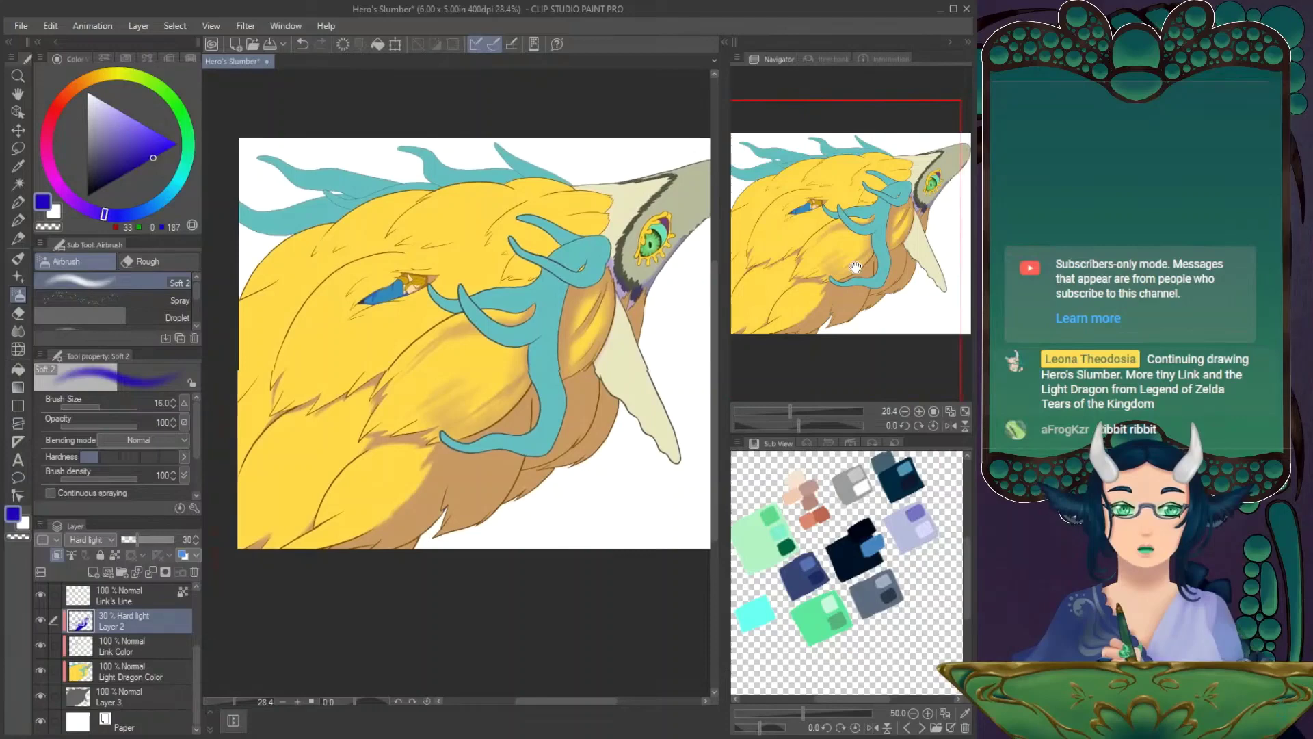
Tilt the canvas counter-clockwise and set a larger brush at 40% opacity
left_click_drag(799, 422, 780, 422)
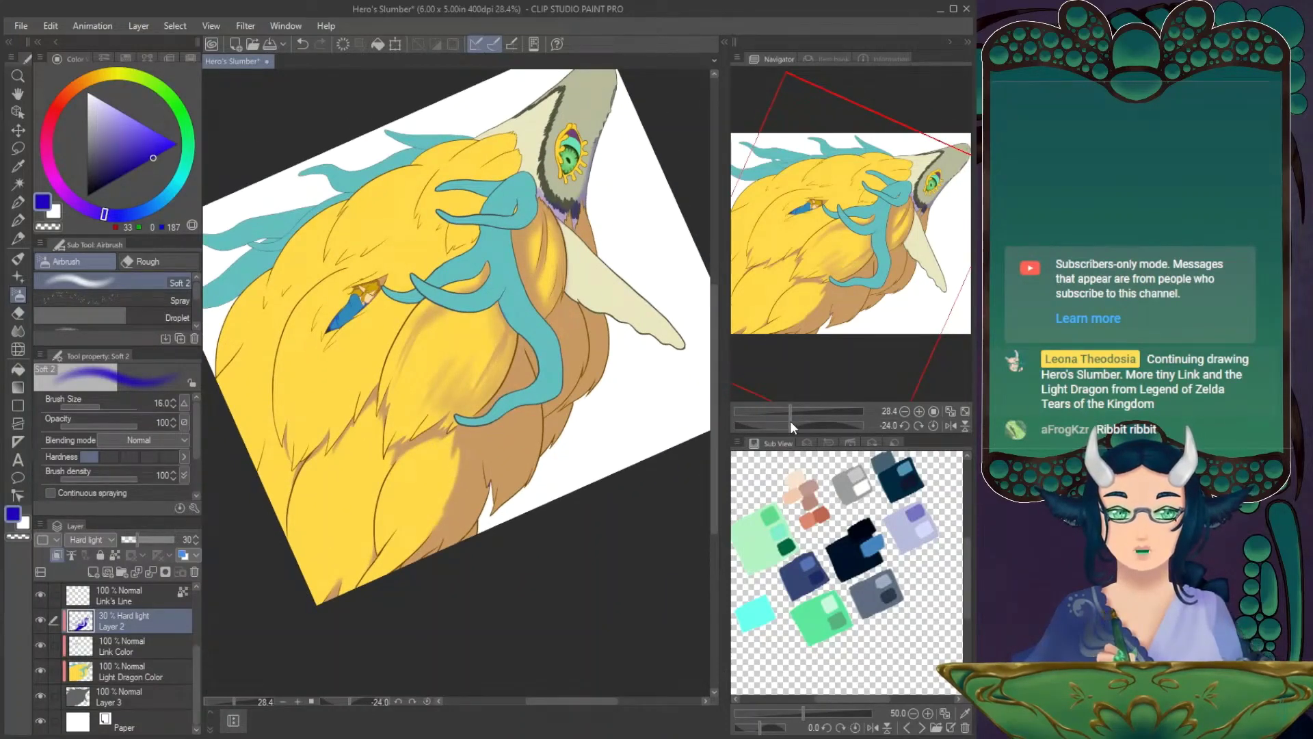
left_click_drag(791, 421, 765, 420)
left_click(108, 406)
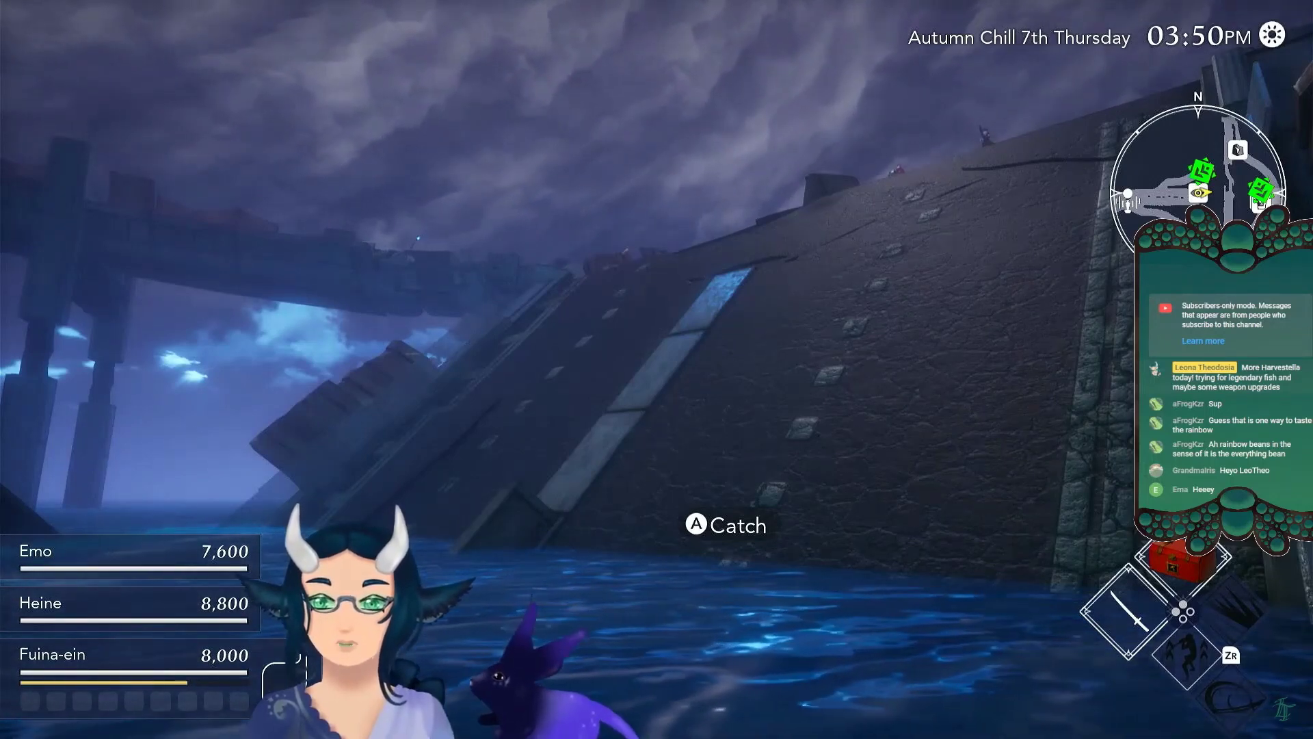
Reel in the biting Rainbow Harp (size 460) and dismiss its catch card
key("Return")
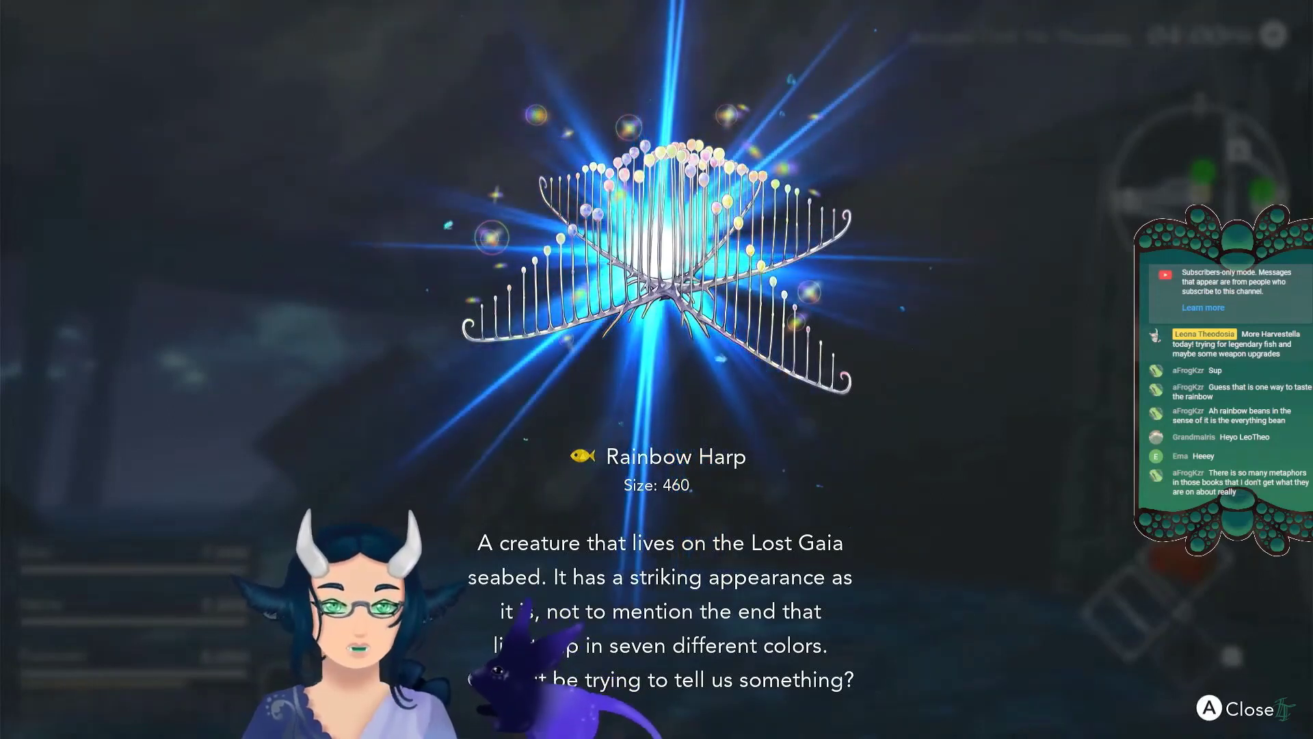
key("Return")
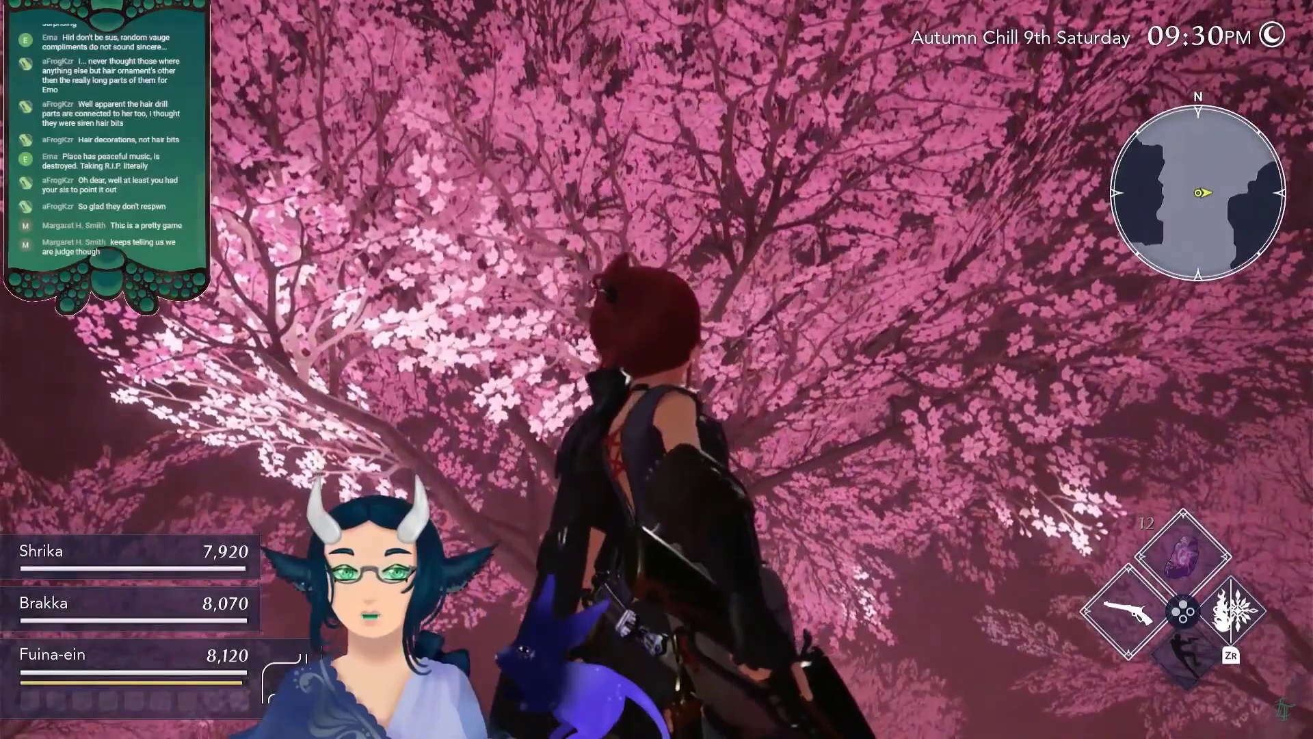
Peek into the glowing well for a Quotidicrab, then reel in the river bite
key("Return")
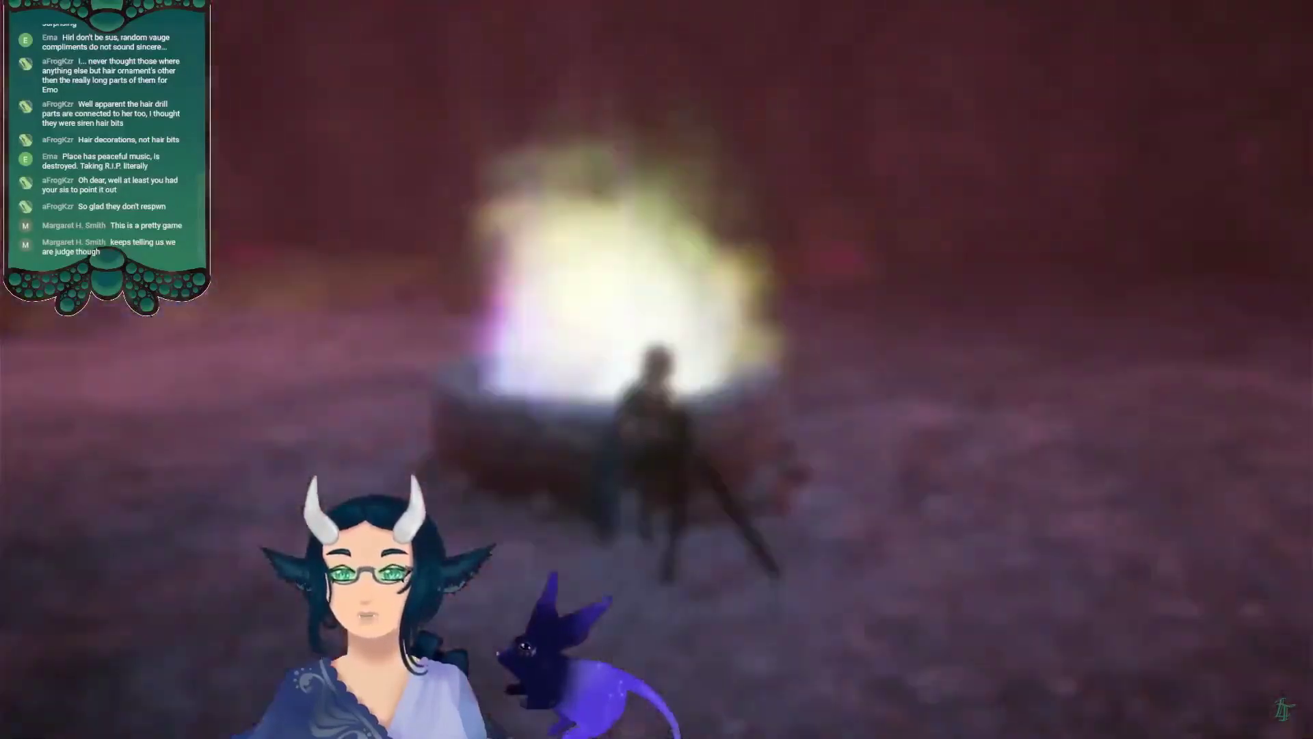
key("Return")
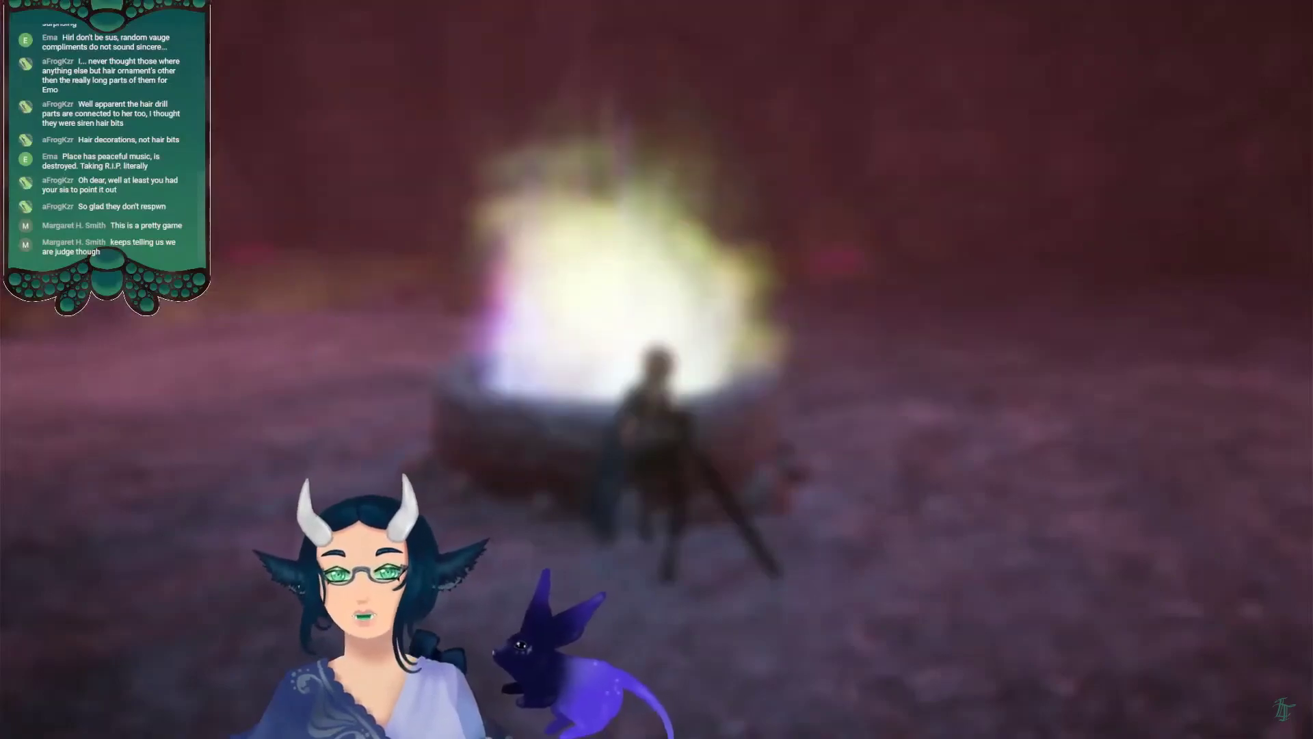
key("Return")
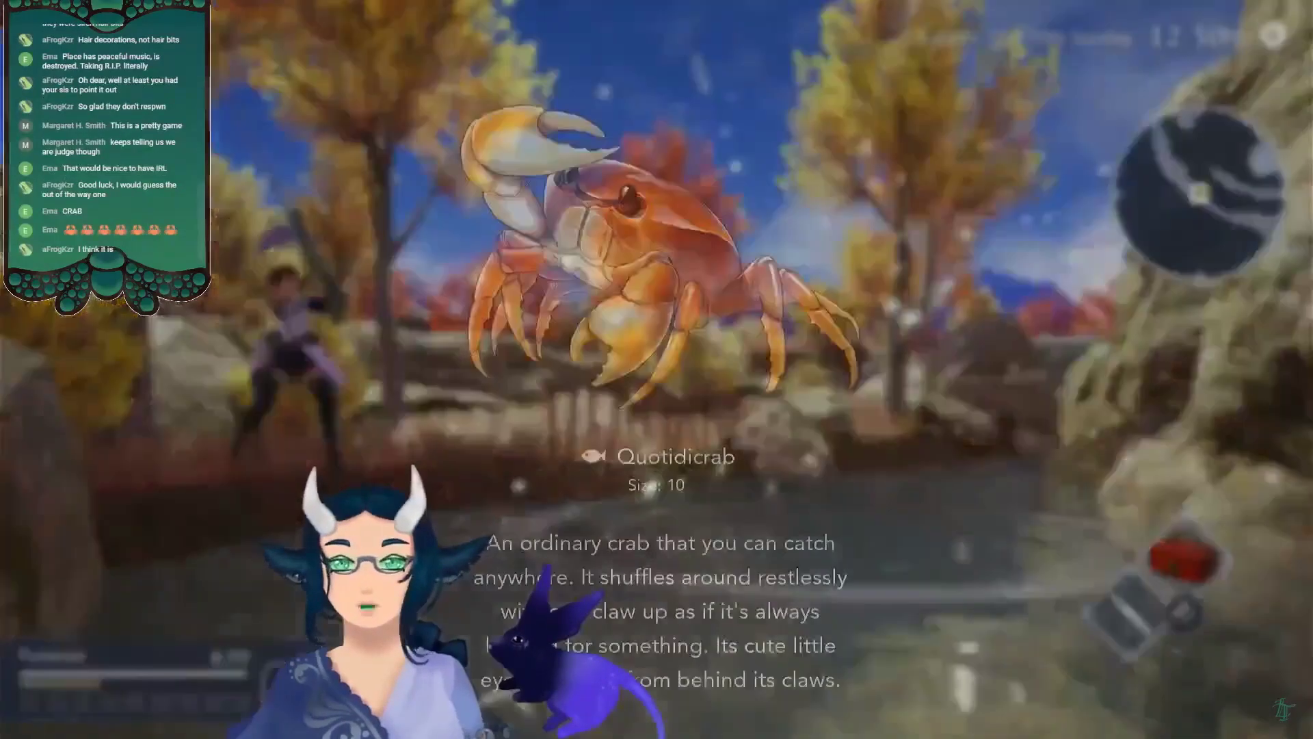
key("Return")
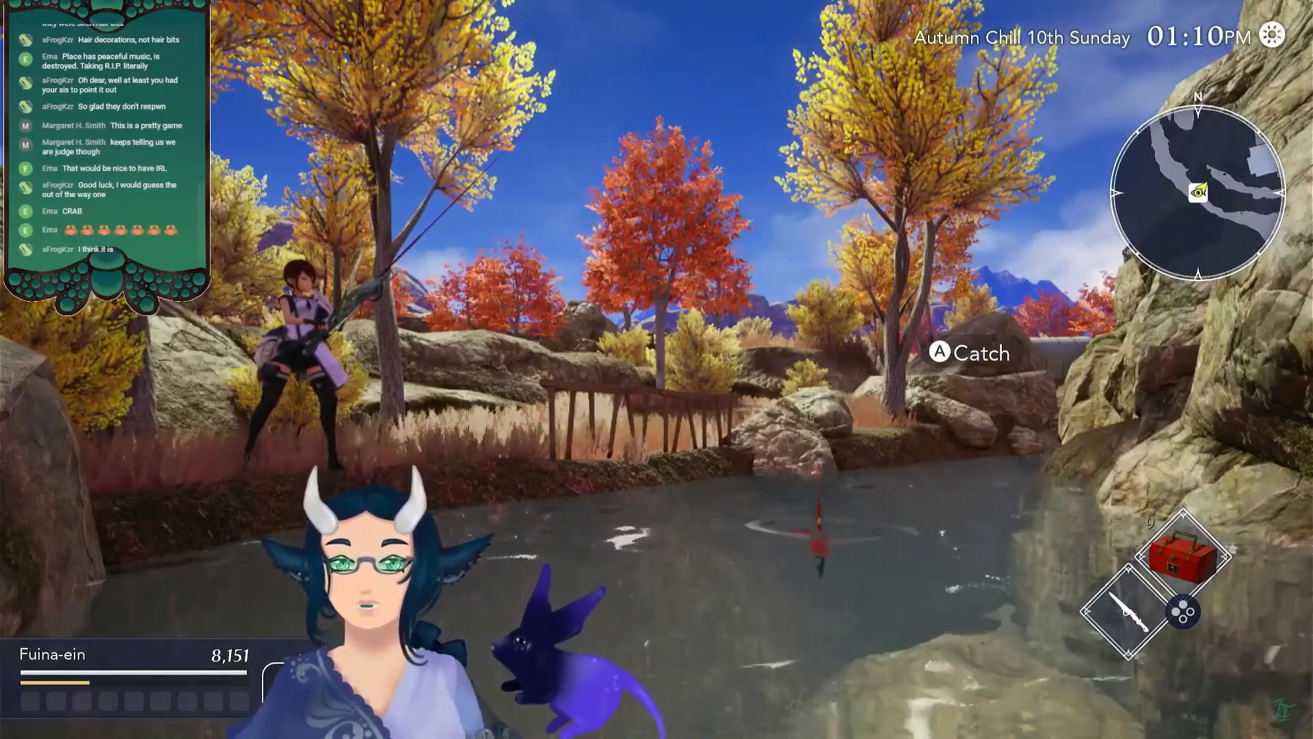
key("space")
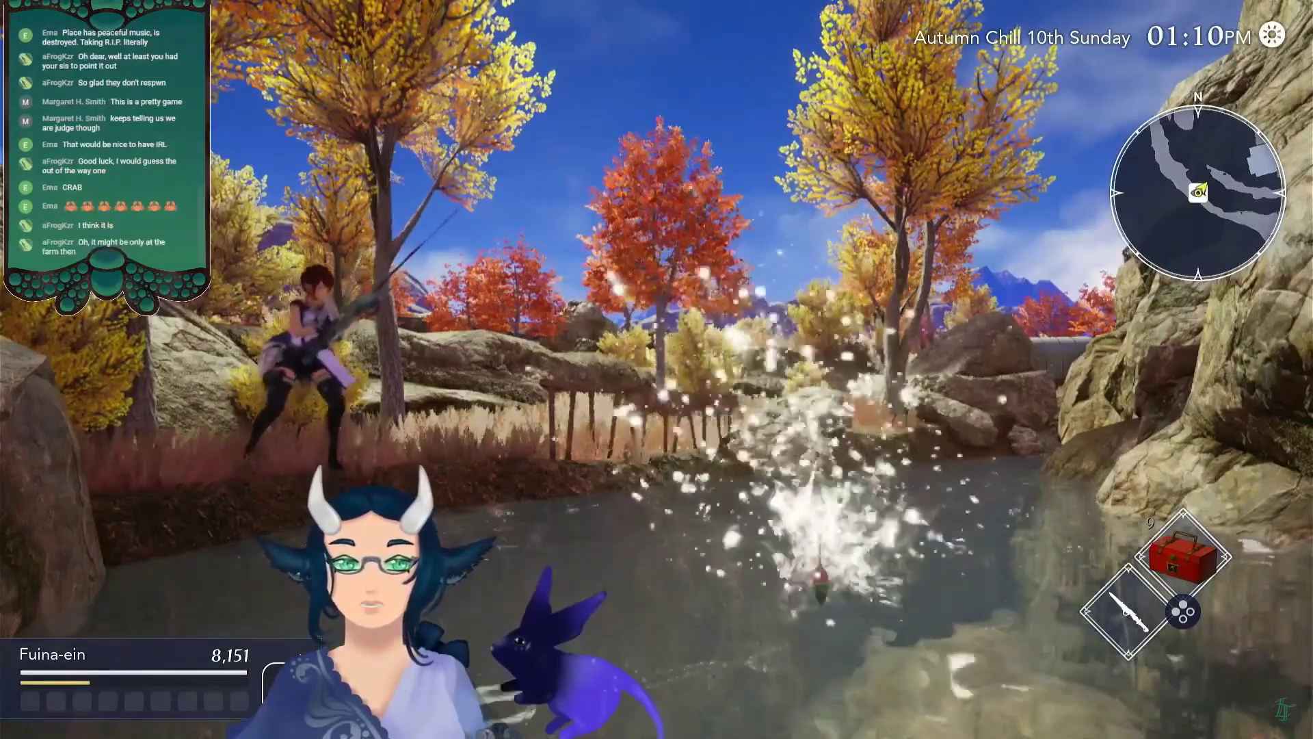